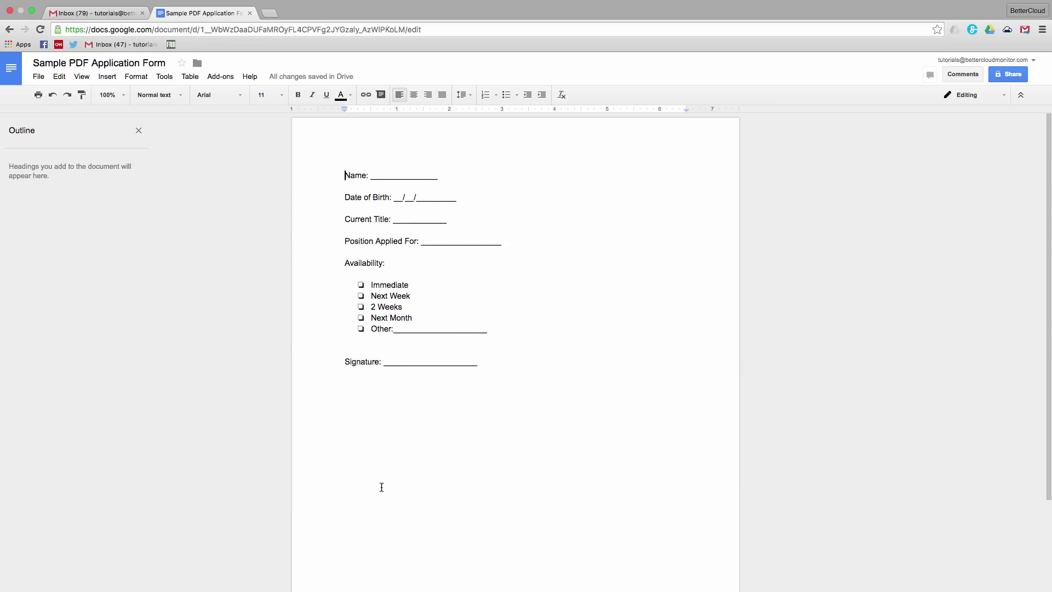
Download the Sample PDF Application Form from Google Docs as a PDF document
{"action": "left_click", "coordinate": [39, 77]}
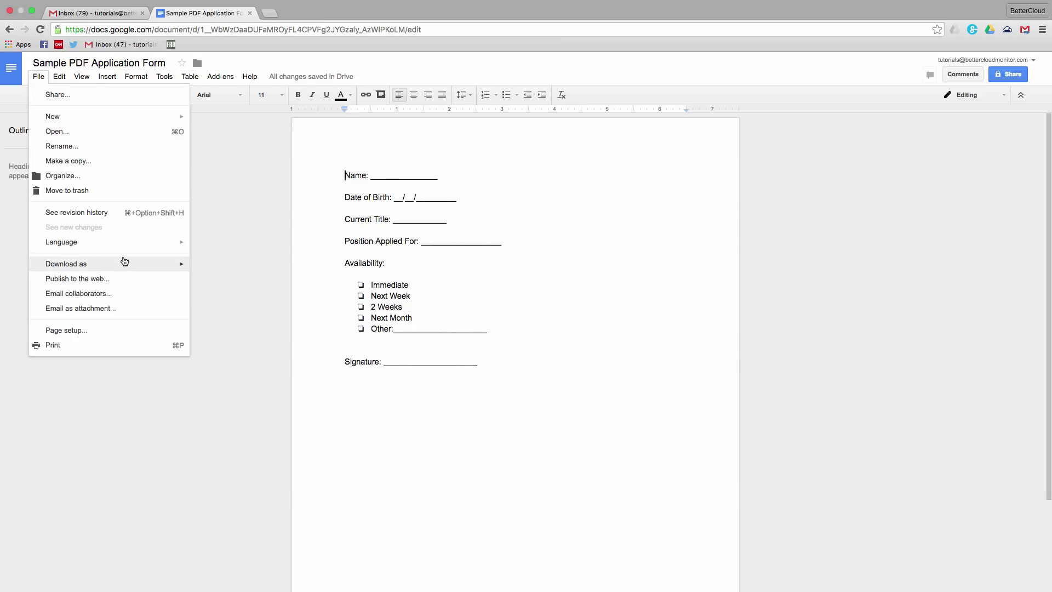
{"action": "mouse_move", "coordinate": [66, 264]}
{"action": "left_click", "coordinate": [210, 312]}
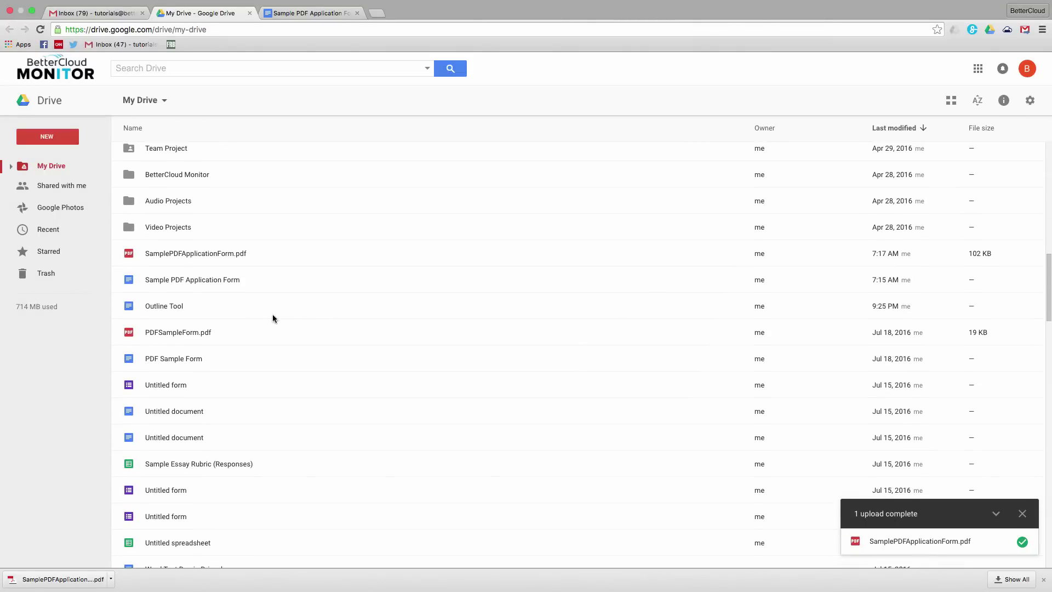
Preview SamplePDFApplicationForm.pdf and connect the DocHub app to Drive through Connect more apps
{"action": "left_click", "coordinate": [209, 262]}
{"action": "double_click", "coordinate": [210, 260]}
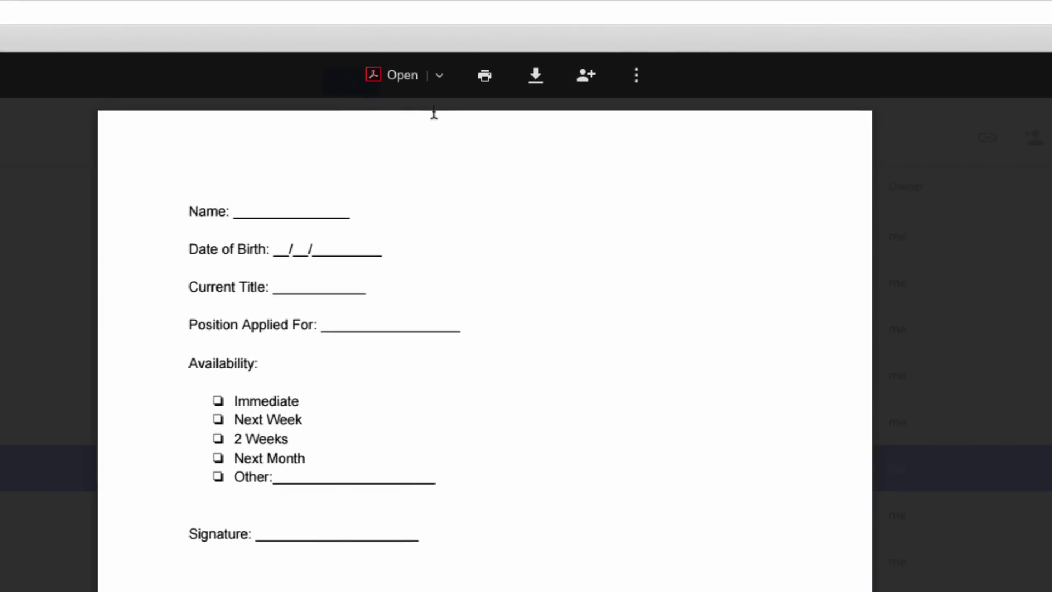
{"action": "left_click", "coordinate": [440, 76]}
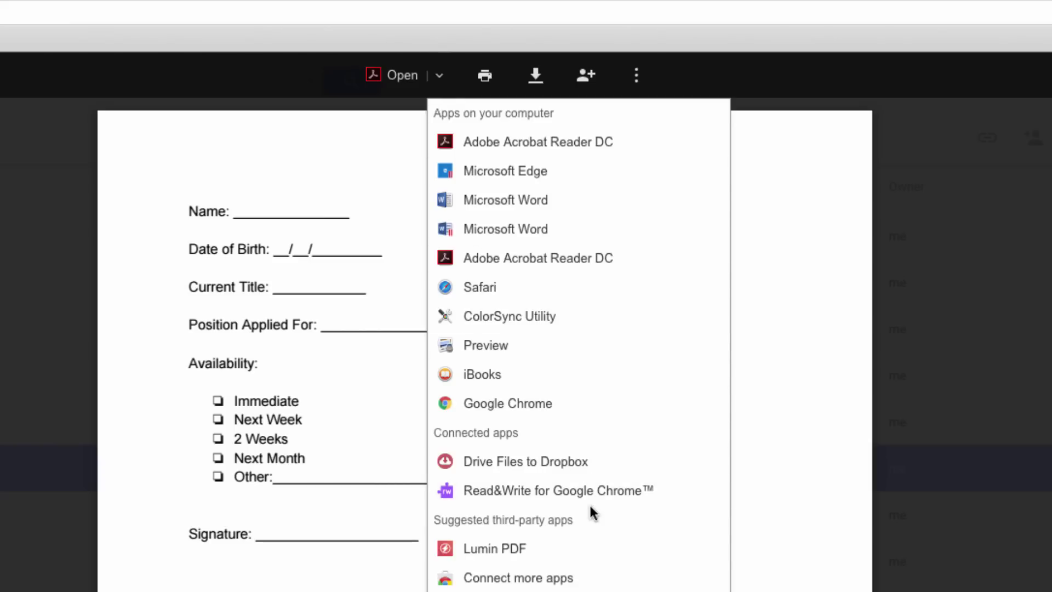
{"action": "left_click", "coordinate": [584, 578]}
{"action": "type", "text": "Doc"}
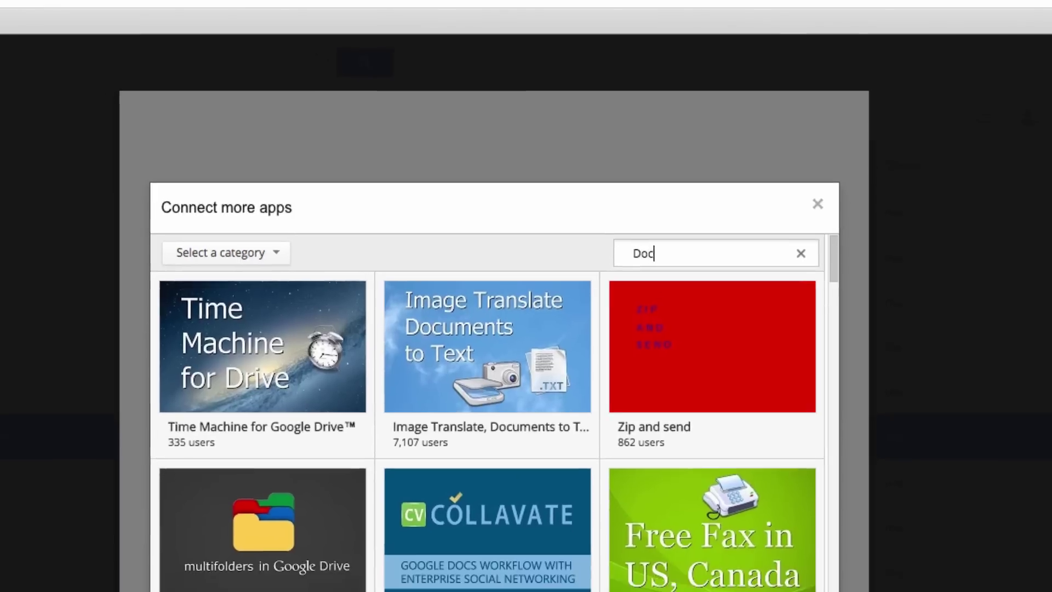
{"action": "type", "text": "Hub"}
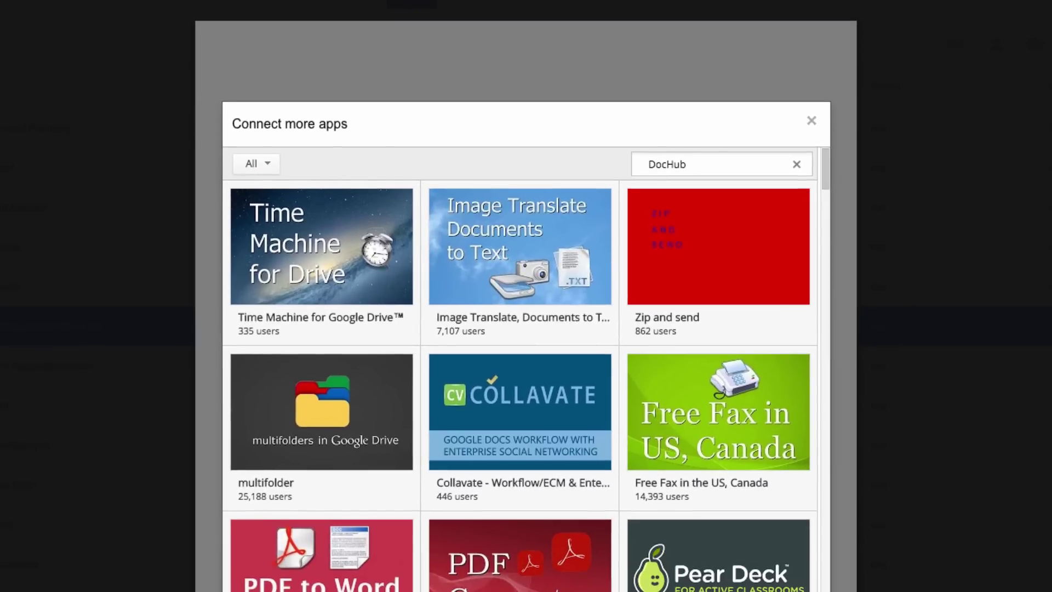
{"action": "key", "text": "Return"}
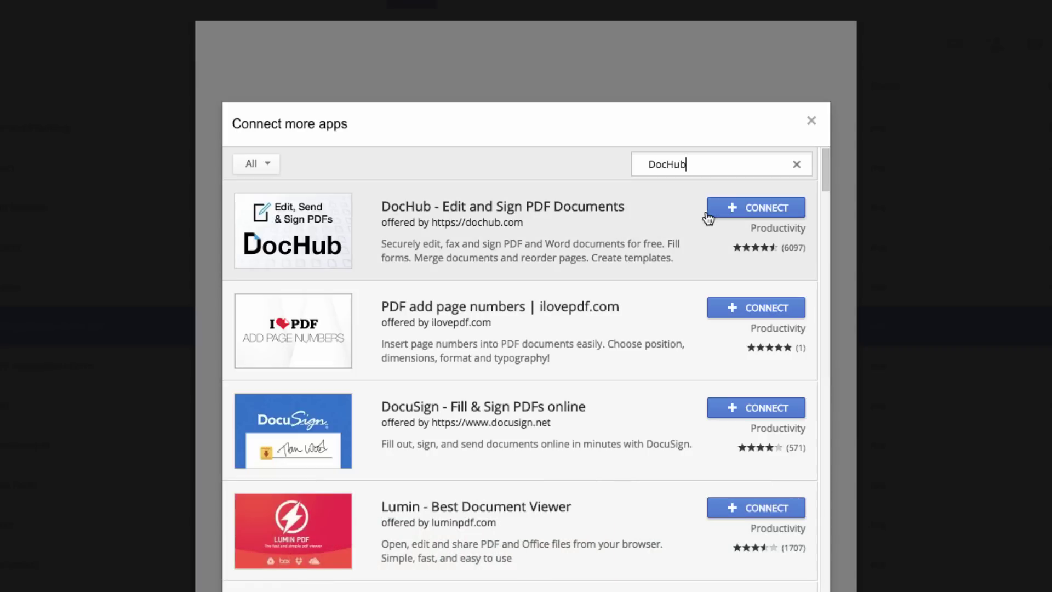
{"action": "left_click", "coordinate": [712, 211]}
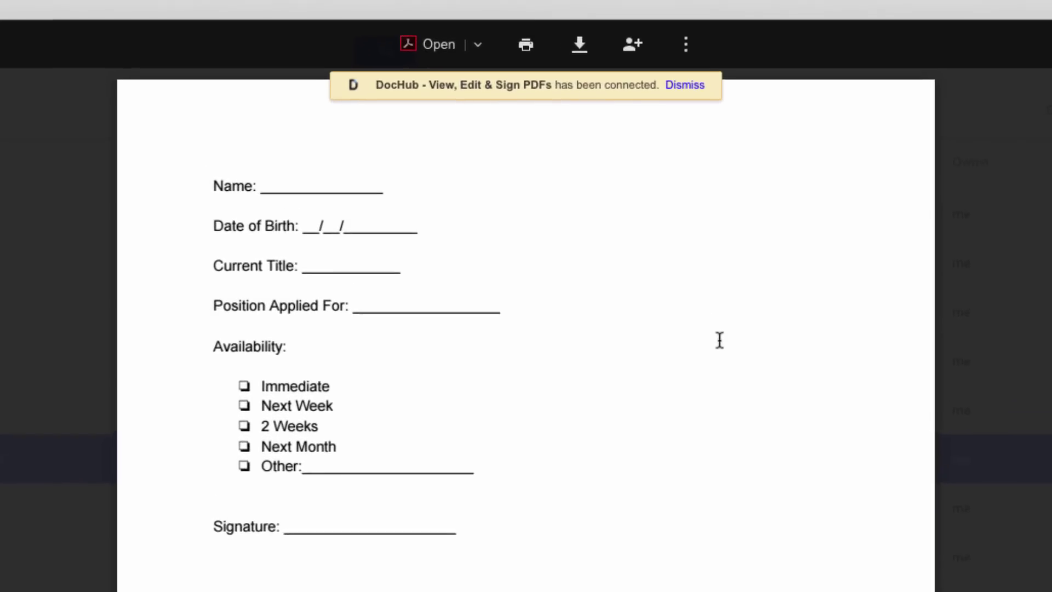
Open the form PDF with DocHub and allow DocHub access to the Google account
{"action": "left_click", "coordinate": [476, 51]}
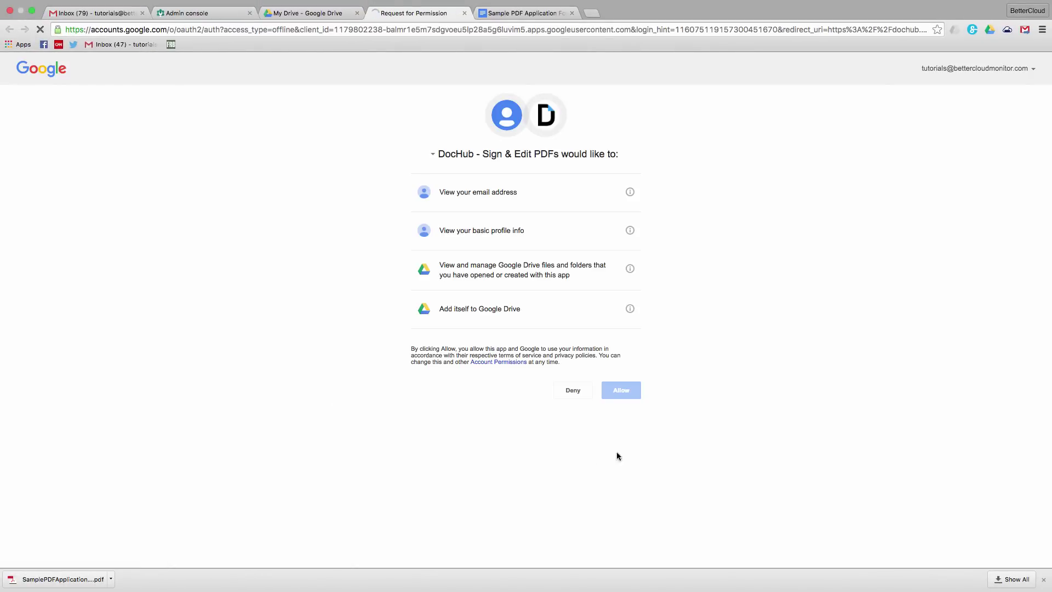
{"action": "left_click", "coordinate": [622, 391]}
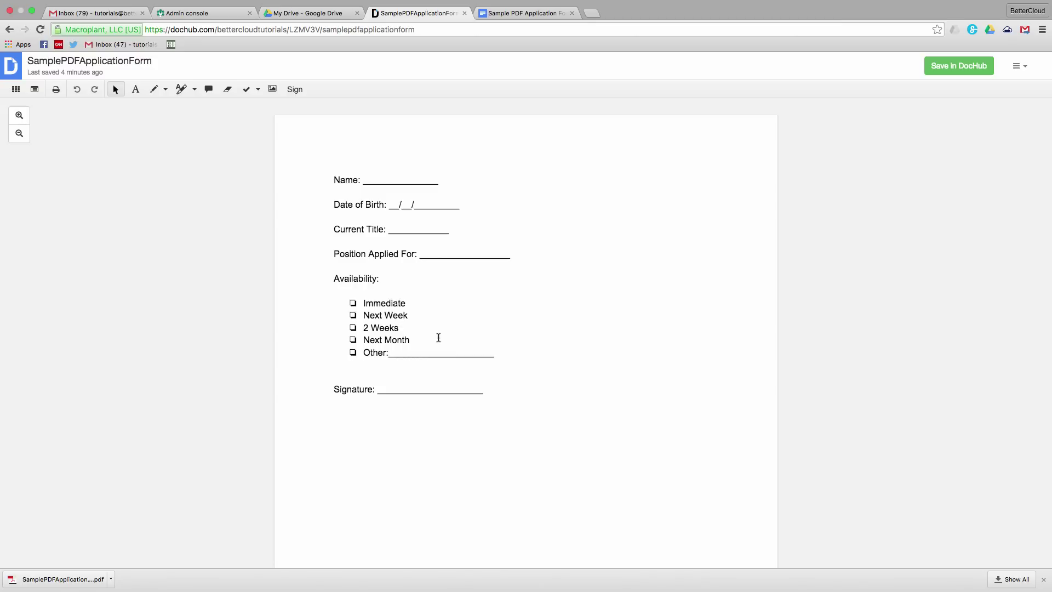
Add the text 'BetterCloud Monitor Tutorials' after Name: on the form
{"action": "left_click", "coordinate": [136, 91]}
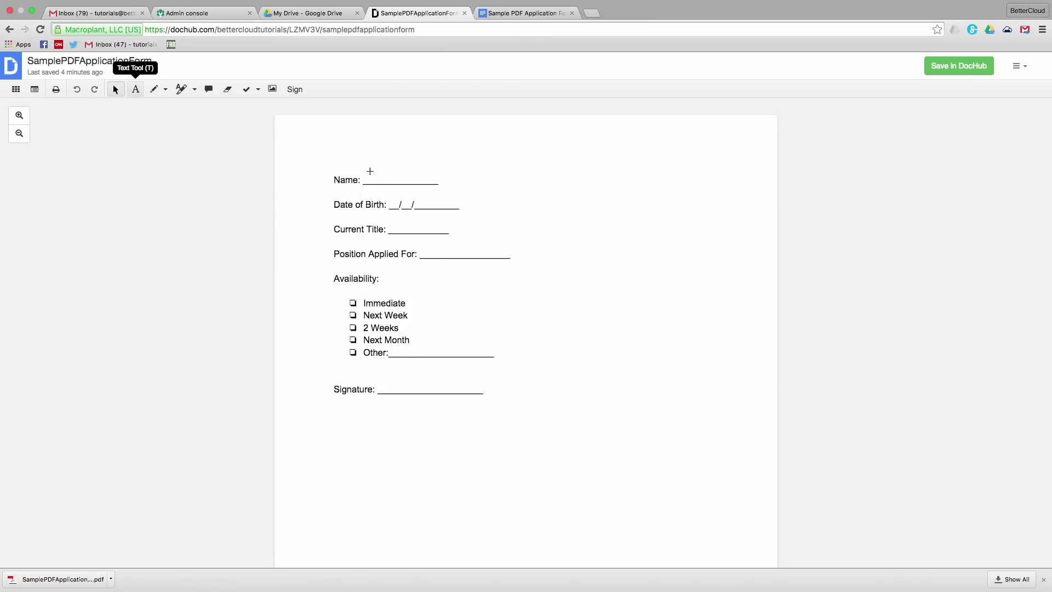
{"action": "left_click", "coordinate": [366, 180]}
{"action": "left_click", "coordinate": [365, 181]}
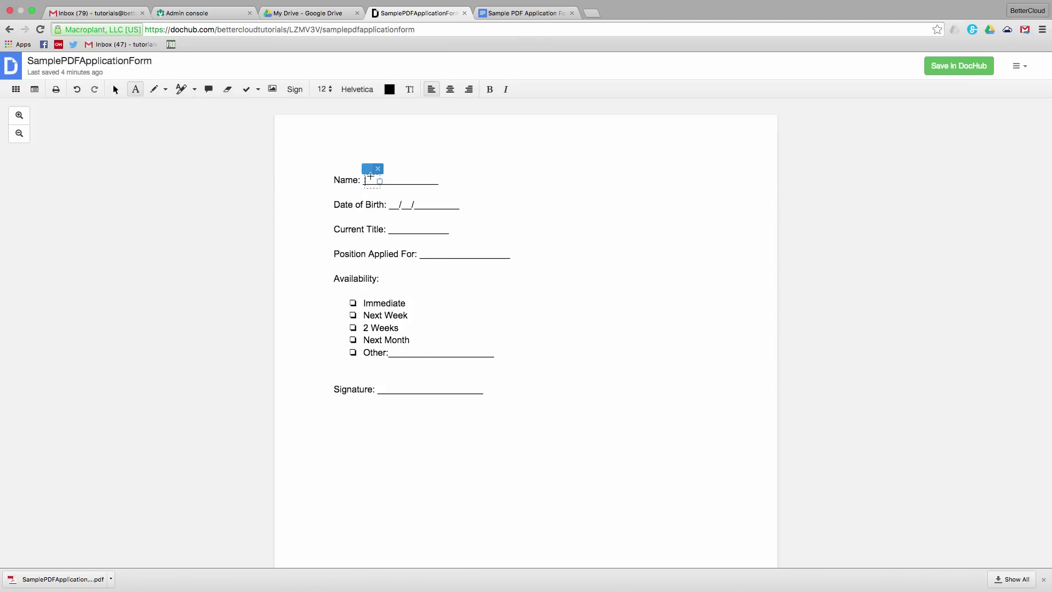
{"action": "type", "text": "B"}
{"action": "type", "text": "ett"}
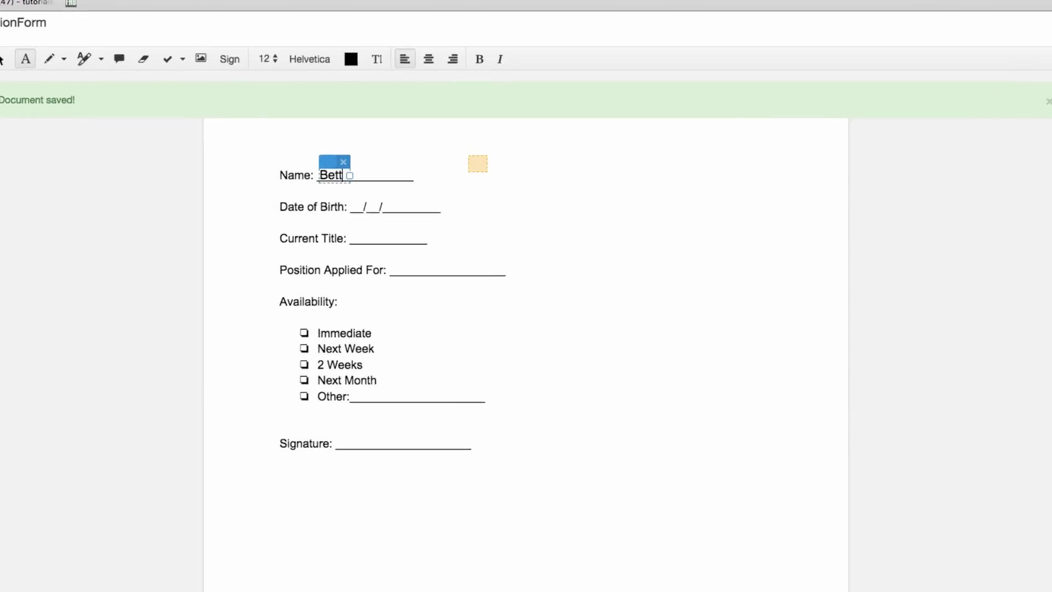
{"action": "type", "text": "erCloud Monitor Tutorials"}
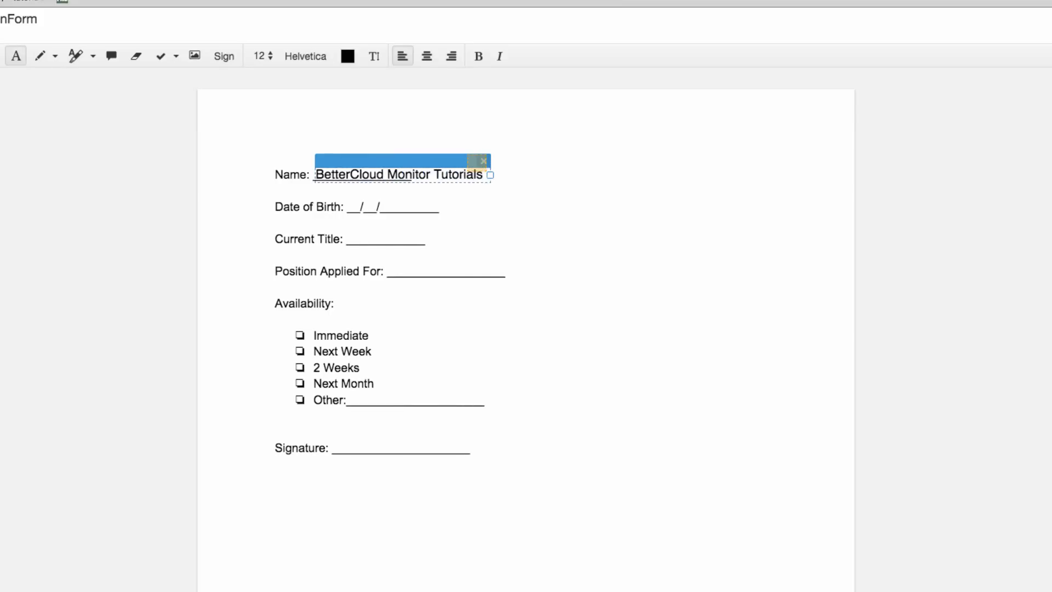
{"action": "mouse_move", "coordinate": [433, 161]}
{"action": "left_mouse_down"}
{"action": "mouse_move", "coordinate": [489, 159]}
{"action": "mouse_move", "coordinate": [423, 159]}
{"action": "mouse_move", "coordinate": [434, 159]}
{"action": "left_mouse_up"}
Add 'Tutorials Team' on the Current Title line and place a checkmark stamp
{"action": "left_click", "coordinate": [357, 215]}
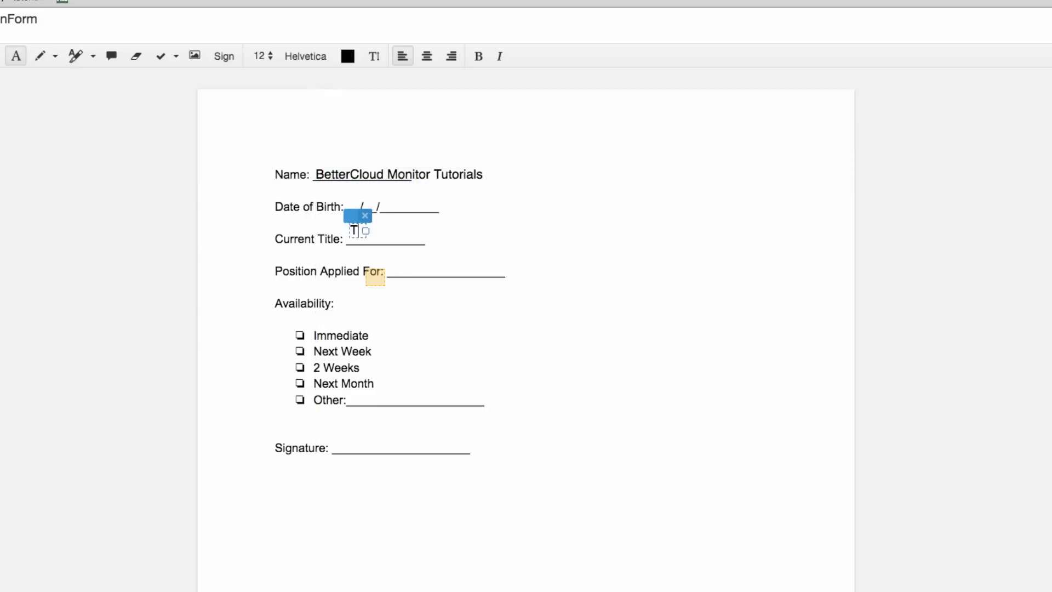
{"action": "type", "text": "Tutorials Team"}
{"action": "left_click_drag", "start_coordinate": [361, 215], "coordinate": [369, 228]}
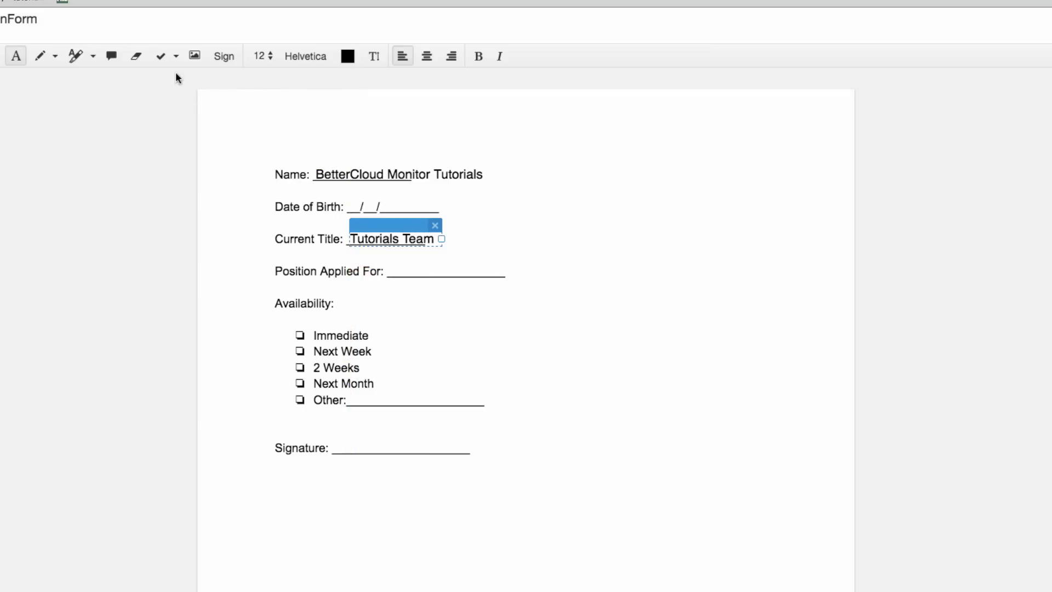
{"action": "left_click", "coordinate": [160, 56]}
{"action": "left_click", "coordinate": [212, 163]}
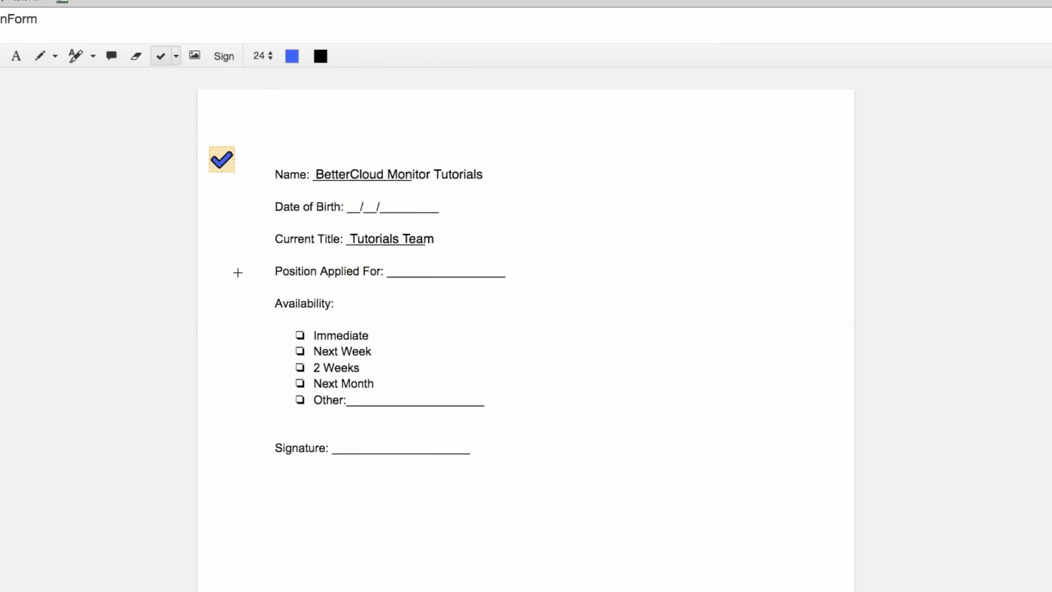
Move the checkmark beside Immediate, then view and dismiss the Create Signature options
{"action": "left_click", "coordinate": [289, 345]}
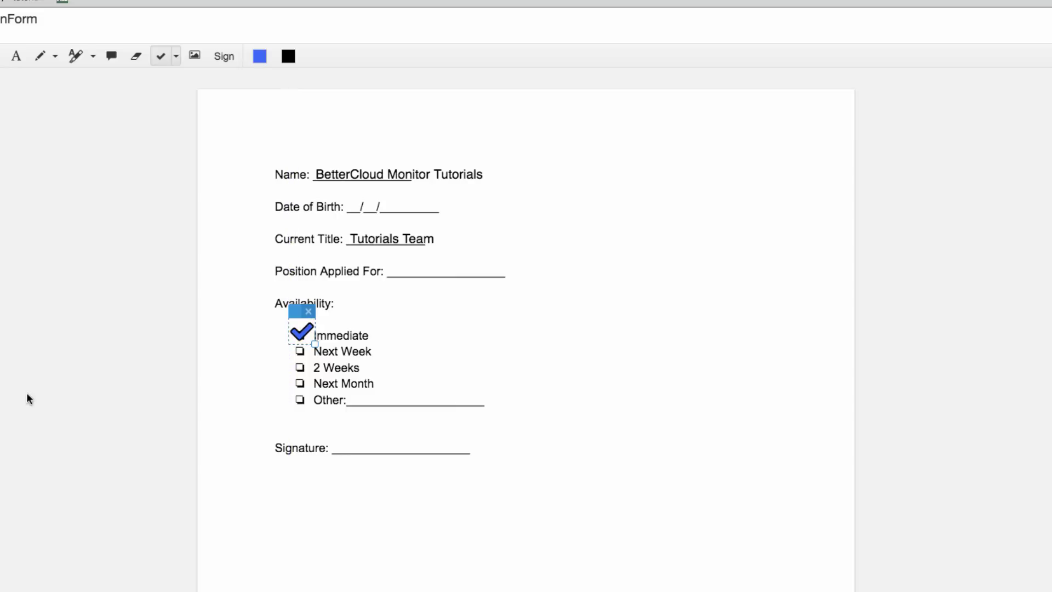
{"action": "left_click", "coordinate": [226, 59]}
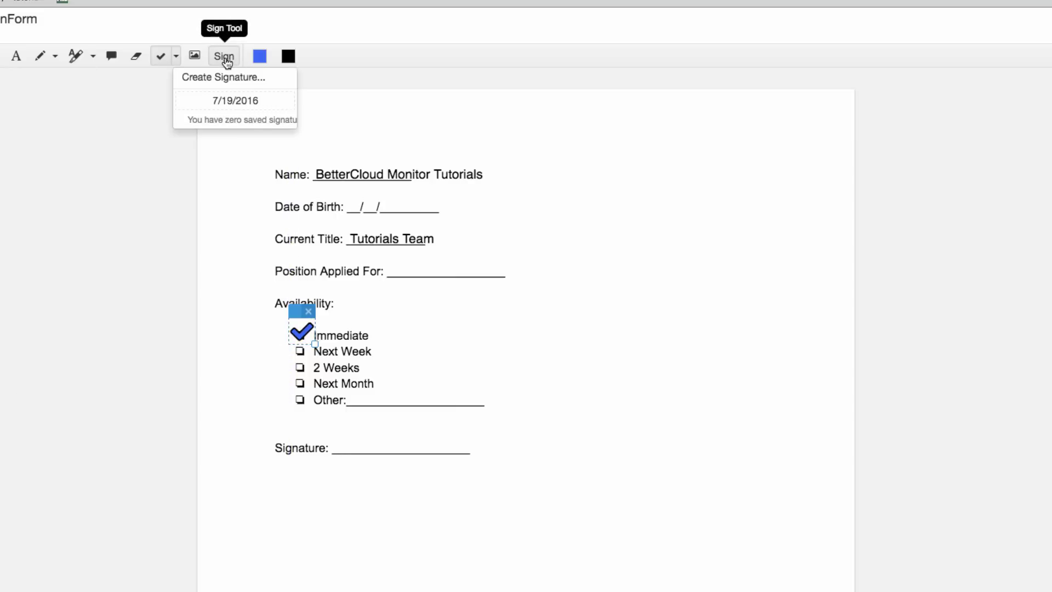
{"action": "left_click", "coordinate": [223, 78]}
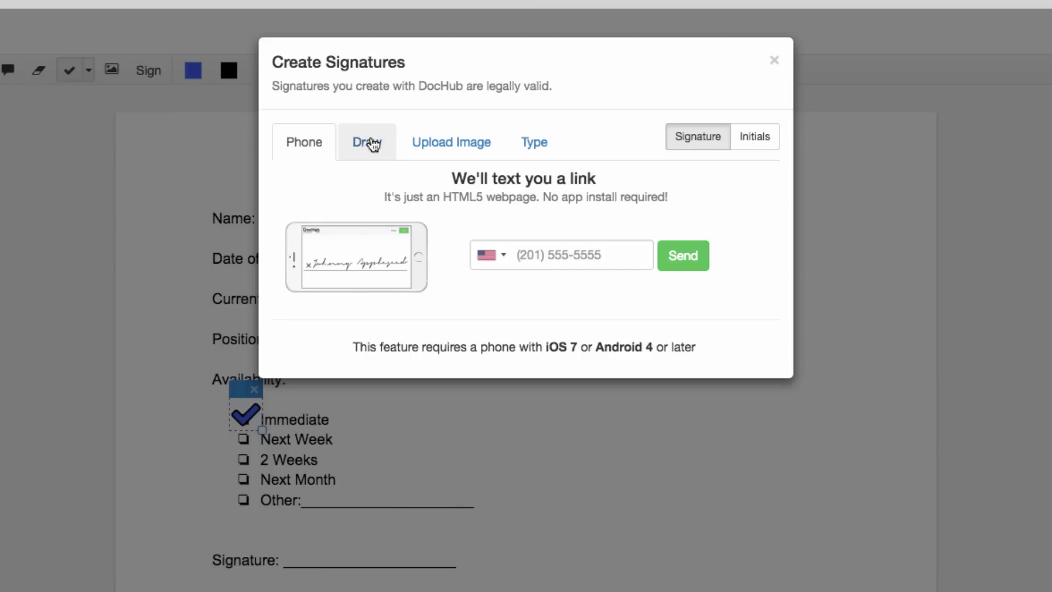
{"action": "left_click", "coordinate": [453, 144]}
{"action": "left_click", "coordinate": [150, 73]}
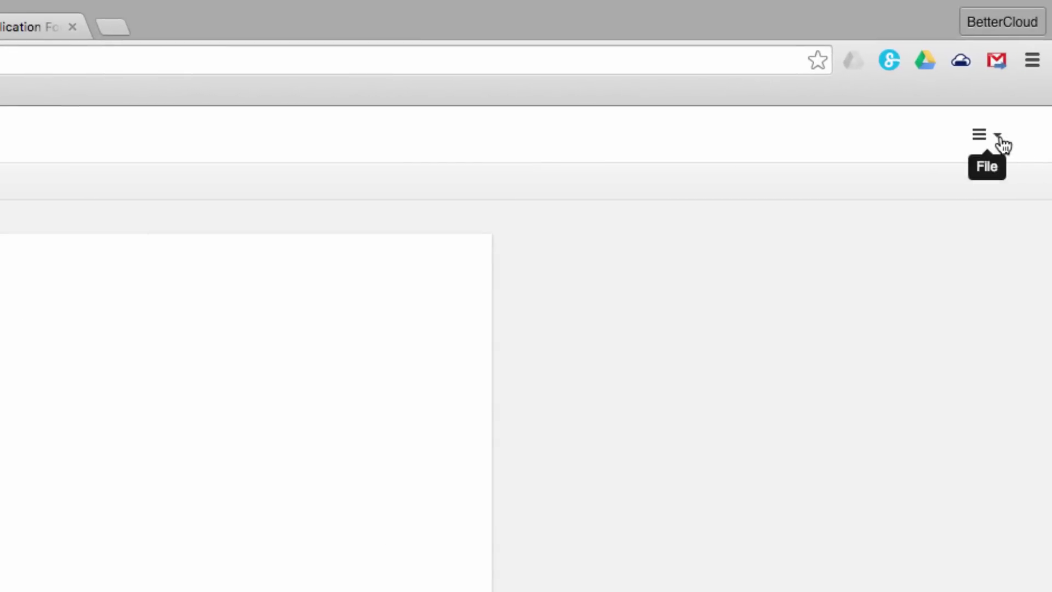
Start an email attachment of the form and enter the recipient address
{"action": "left_click", "coordinate": [996, 138]}
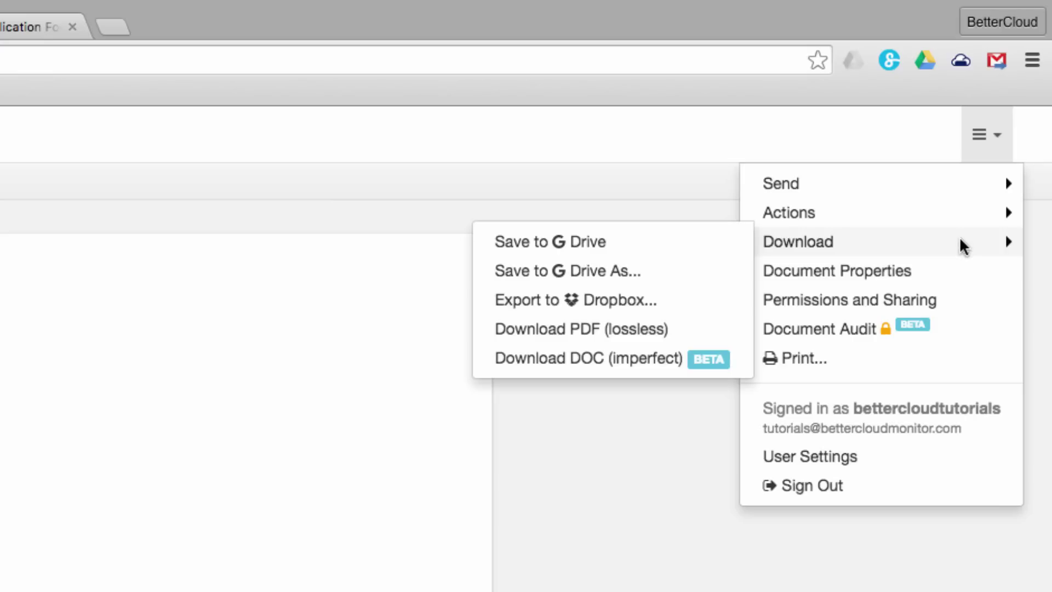
{"action": "mouse_move", "coordinate": [781, 184]}
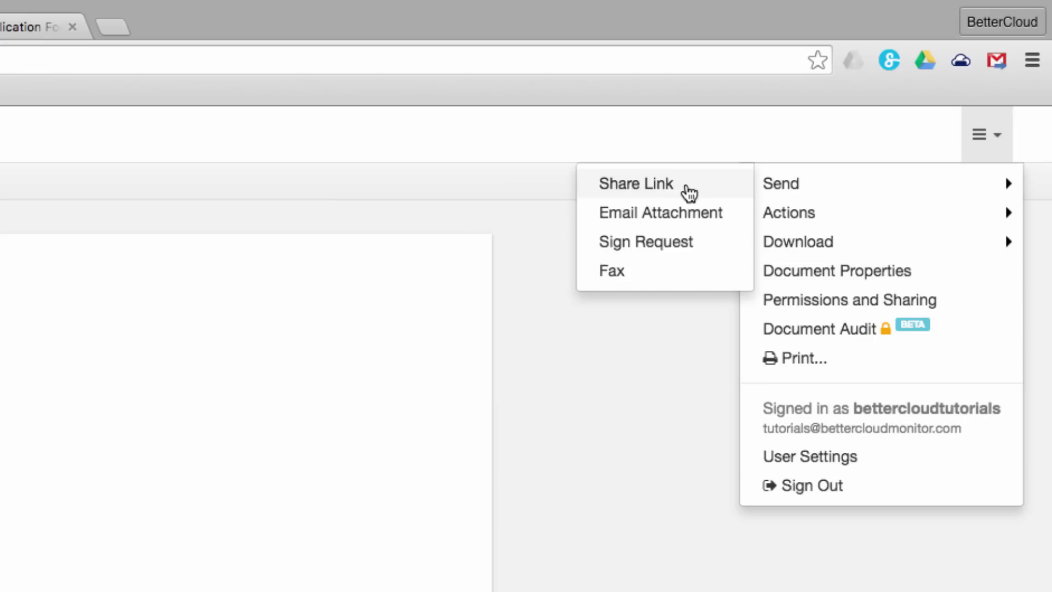
{"action": "left_click", "coordinate": [662, 214]}
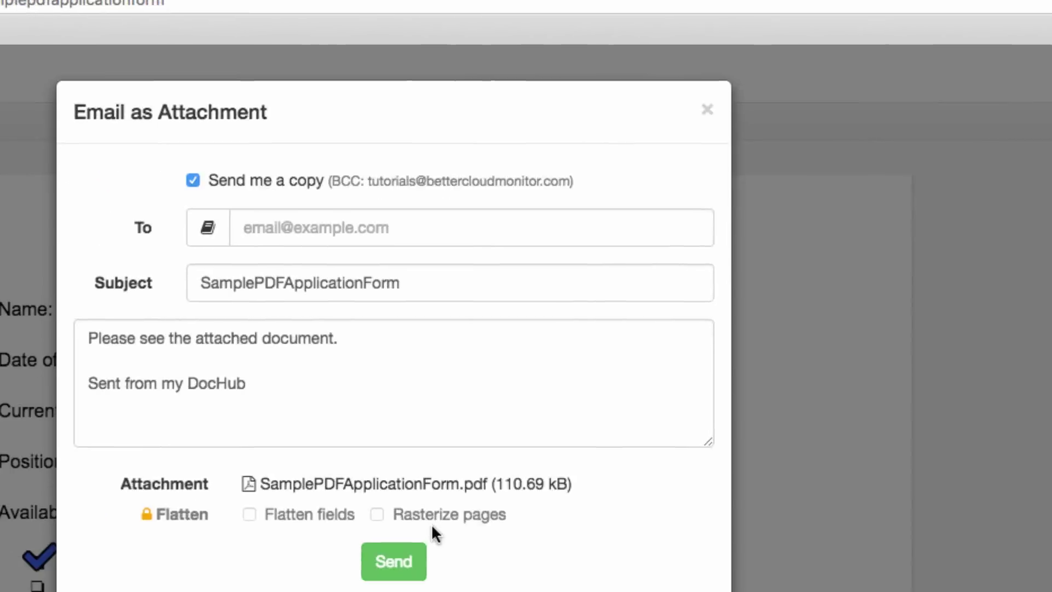
{"action": "left_click", "coordinate": [435, 211]}
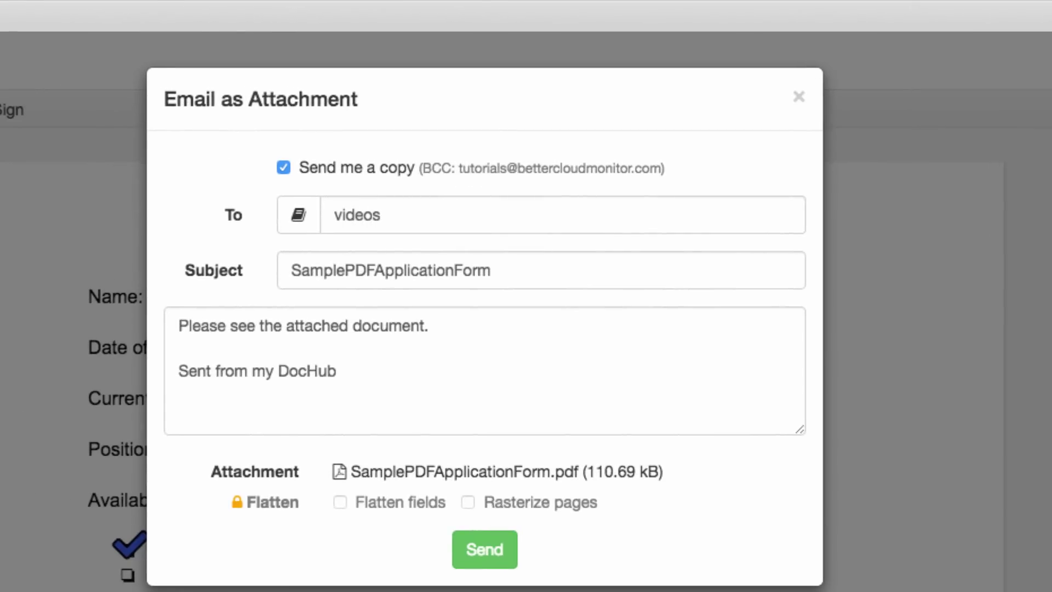
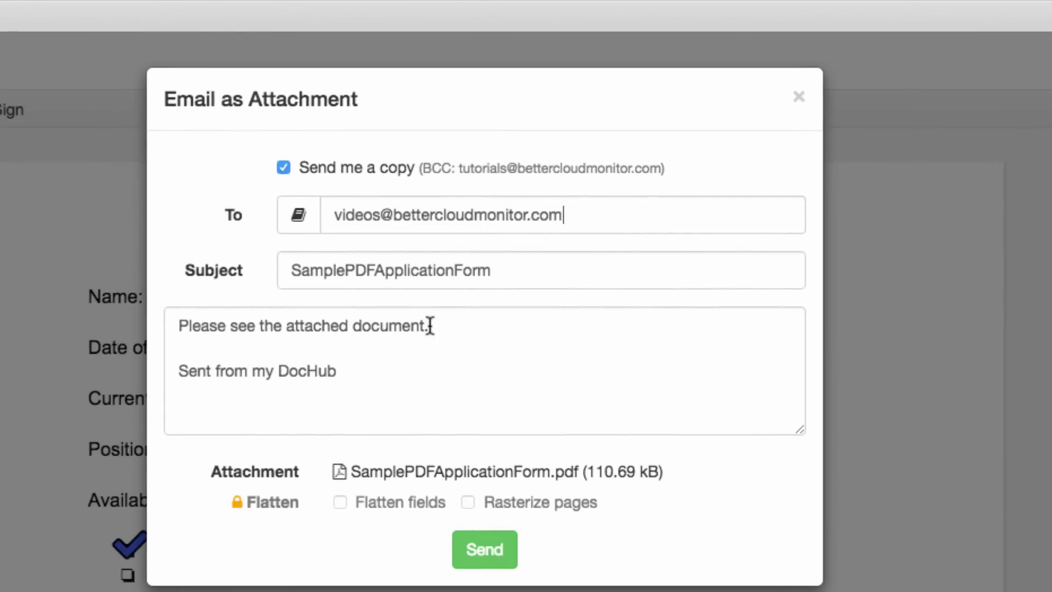
Replace the default message with 'This is the application you were looking for!'
{"action": "left_click_drag", "start_coordinate": [425, 327], "coordinate": [52, 335]}
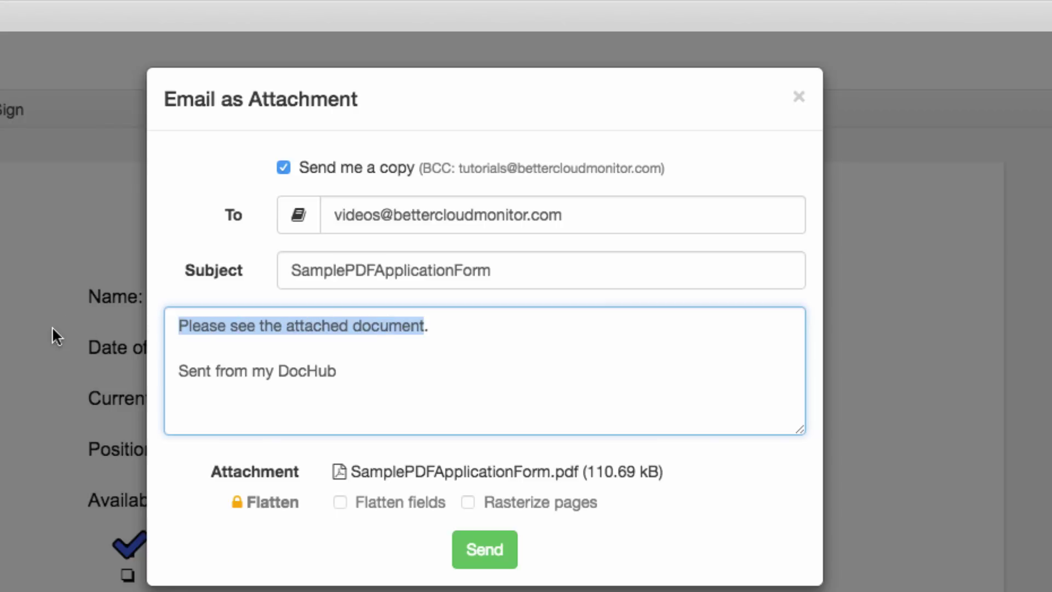
{"action": "type", "text": "This is thea ."}
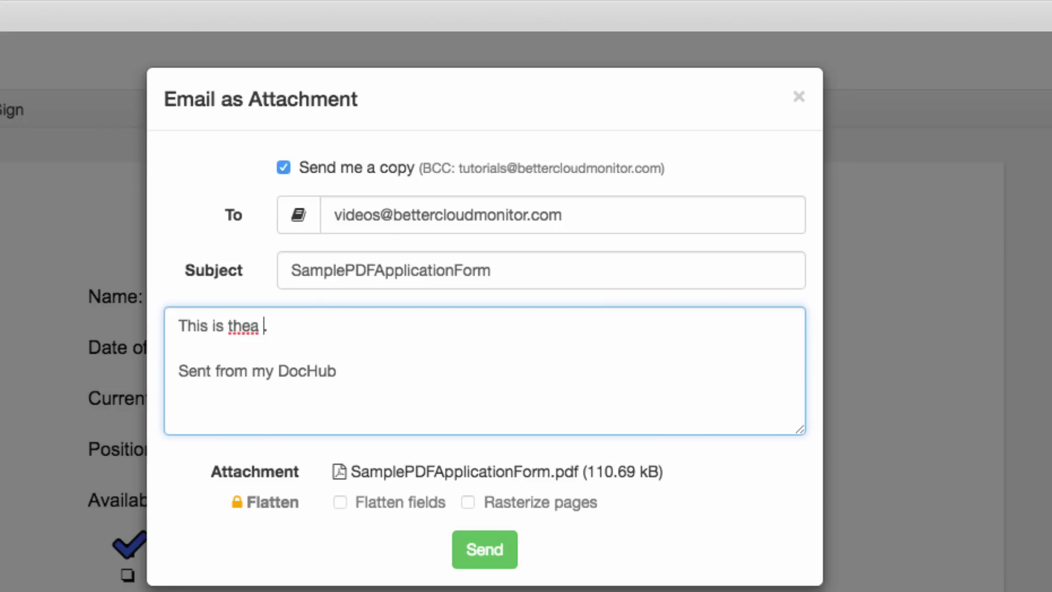
{"action": "key", "text": "BackSpace"}
{"action": "key", "text": "BackSpace"}
{"action": "type", "text": "application"}
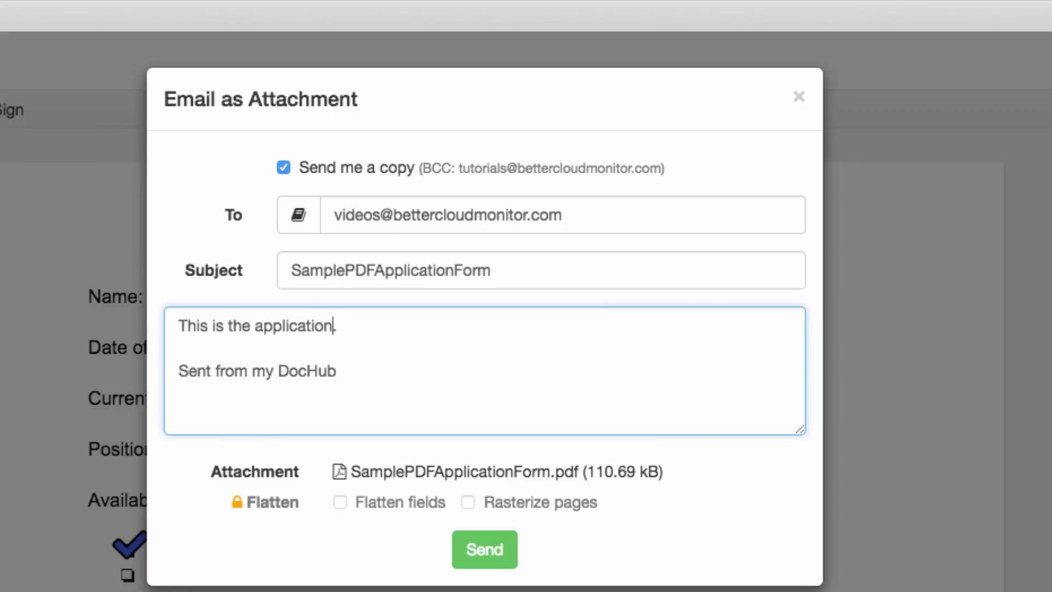
{"action": "type", "text": " you were looking "}
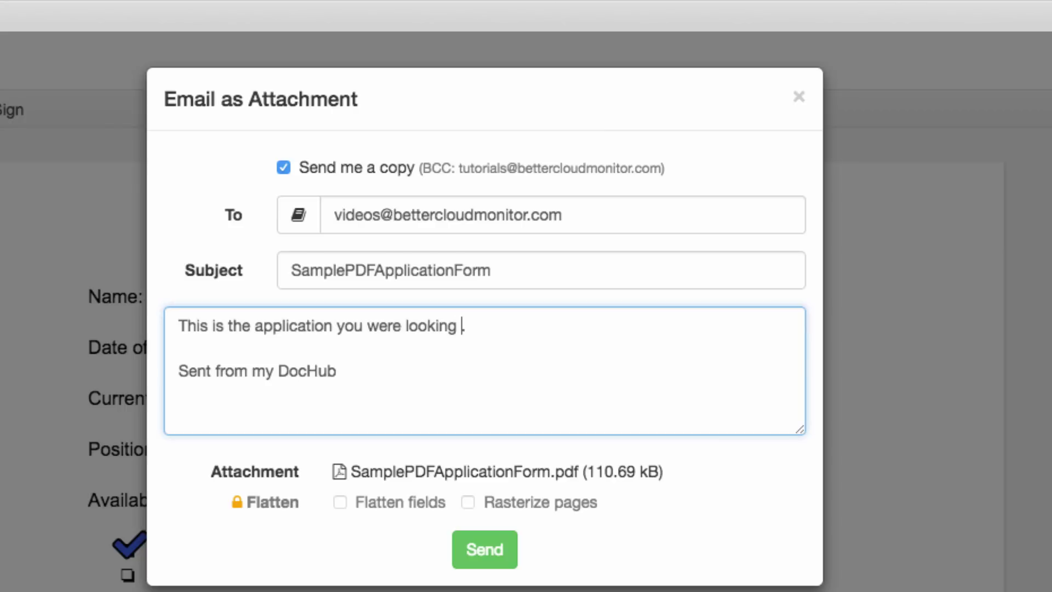
{"action": "type", "text": "for!"}
{"action": "key", "text": "Delete"}
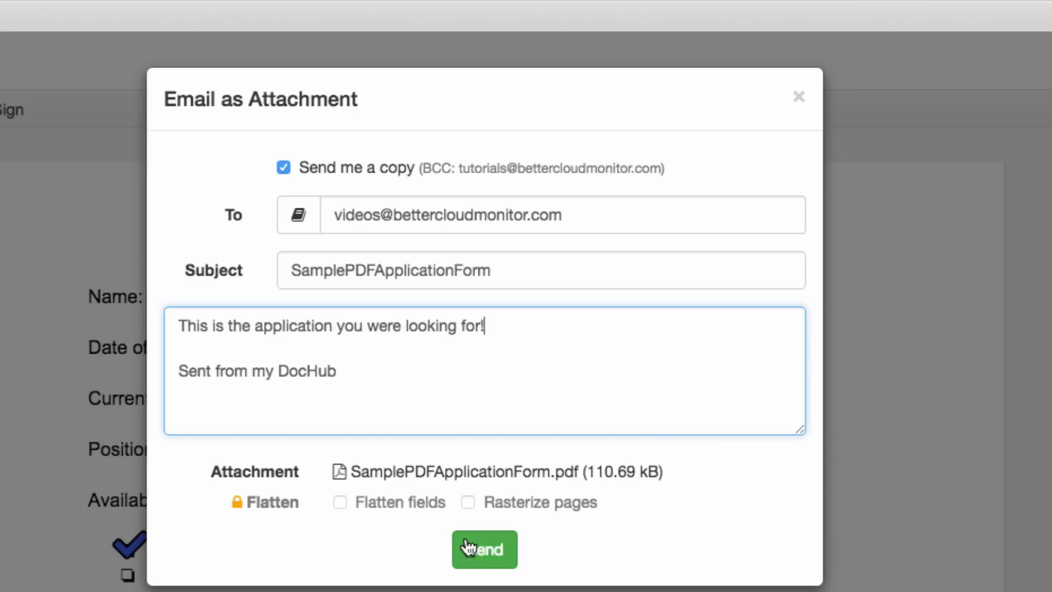